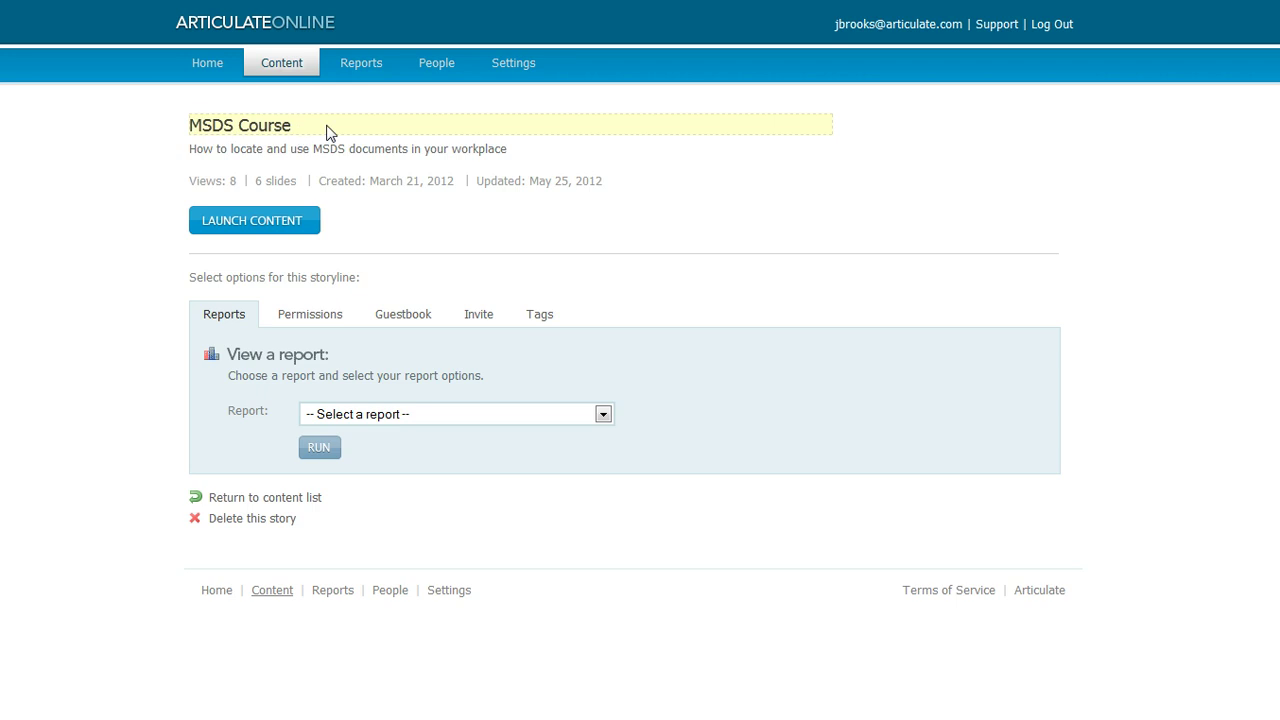
Show the MSDS Course's Guestbook settings and expand its list of collectable viewer fields
{"action": "left_click", "coordinate": [404, 318]}
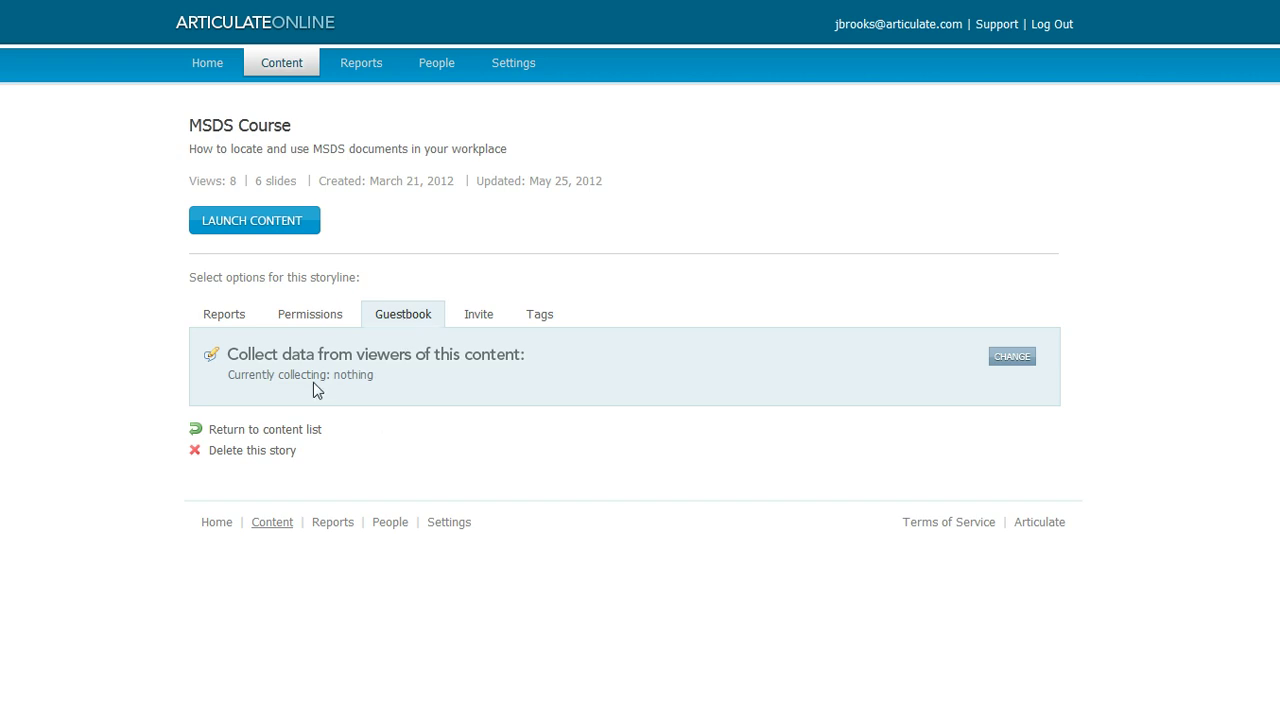
{"action": "left_click_drag", "start_coordinate": [325, 374], "coordinate": [230, 376]}
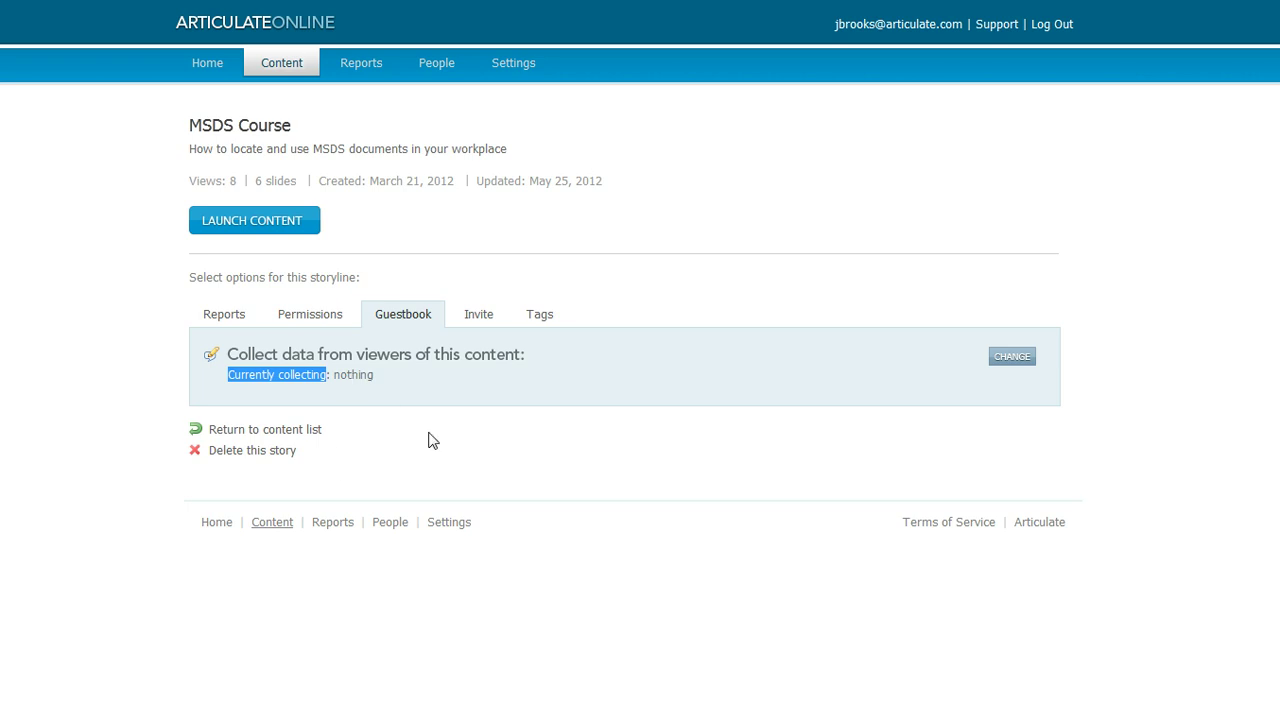
{"action": "left_click", "coordinate": [1012, 357]}
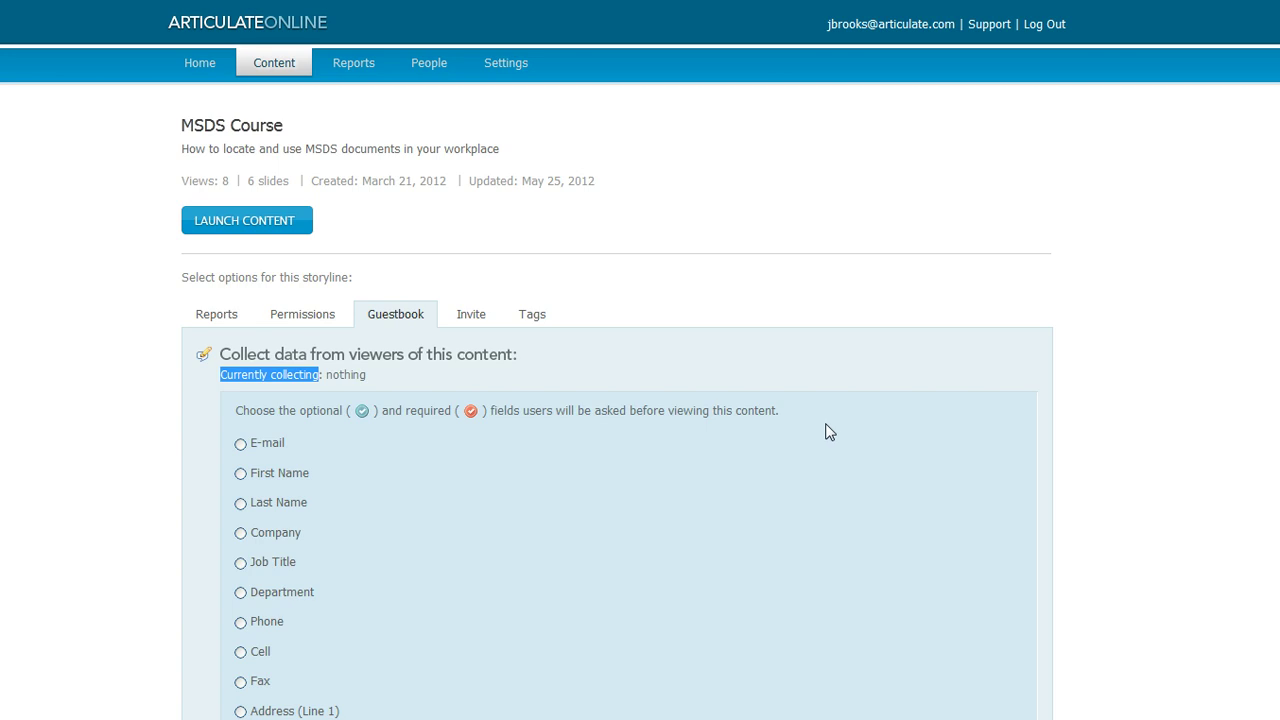
Make Company a required guestbook field, and Department and Job Title optional
{"action": "scroll", "coordinate": [886, 428], "scroll_direction": "down", "scroll_amount": 3}
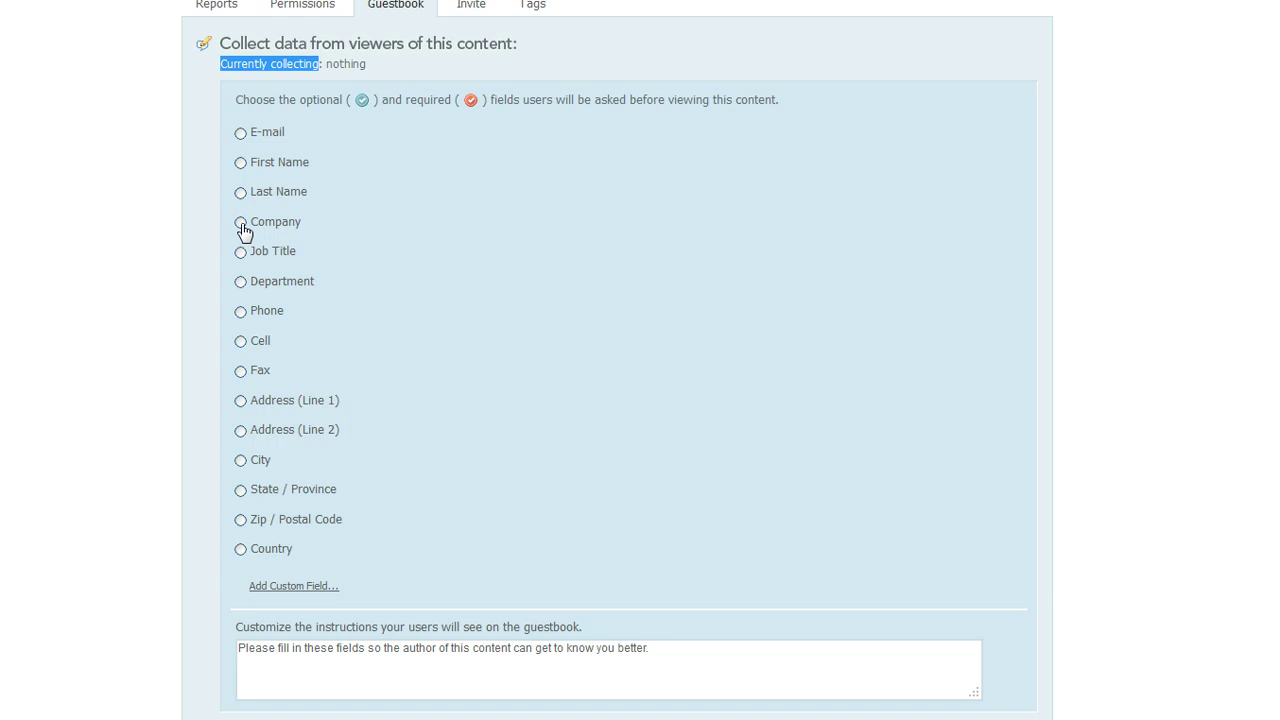
{"action": "left_click", "coordinate": [242, 226]}
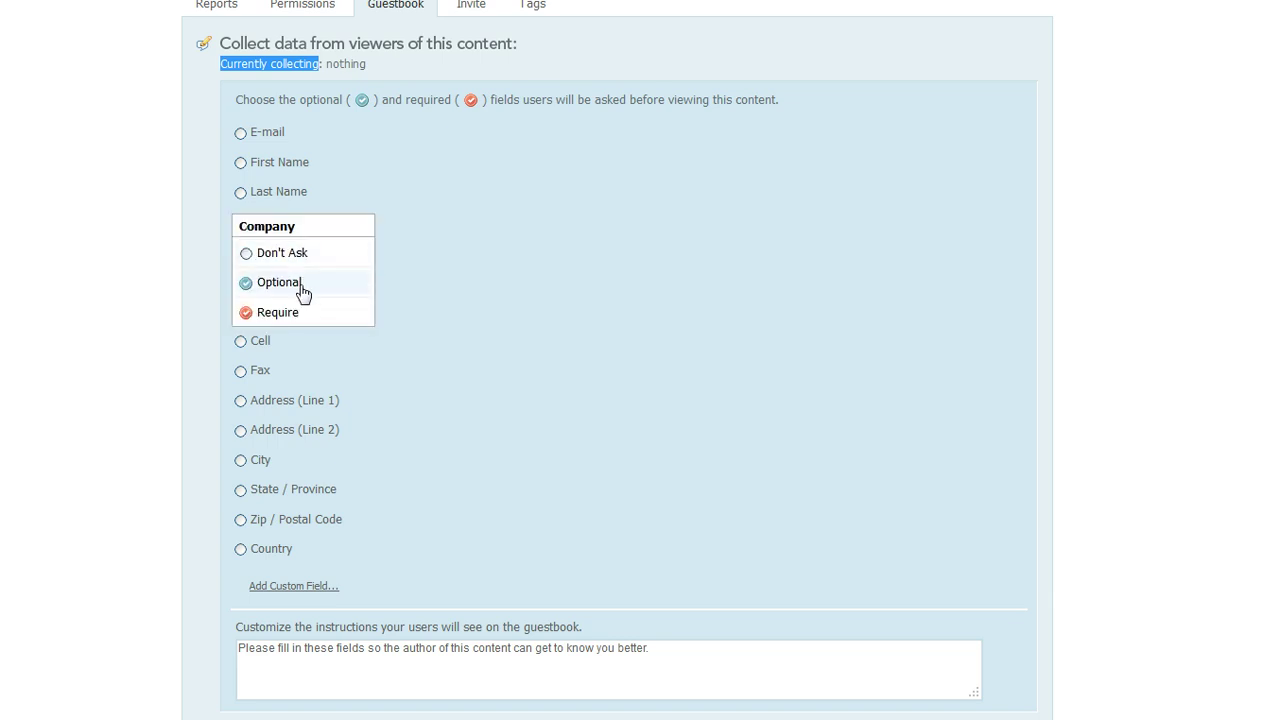
{"action": "left_click", "coordinate": [307, 318]}
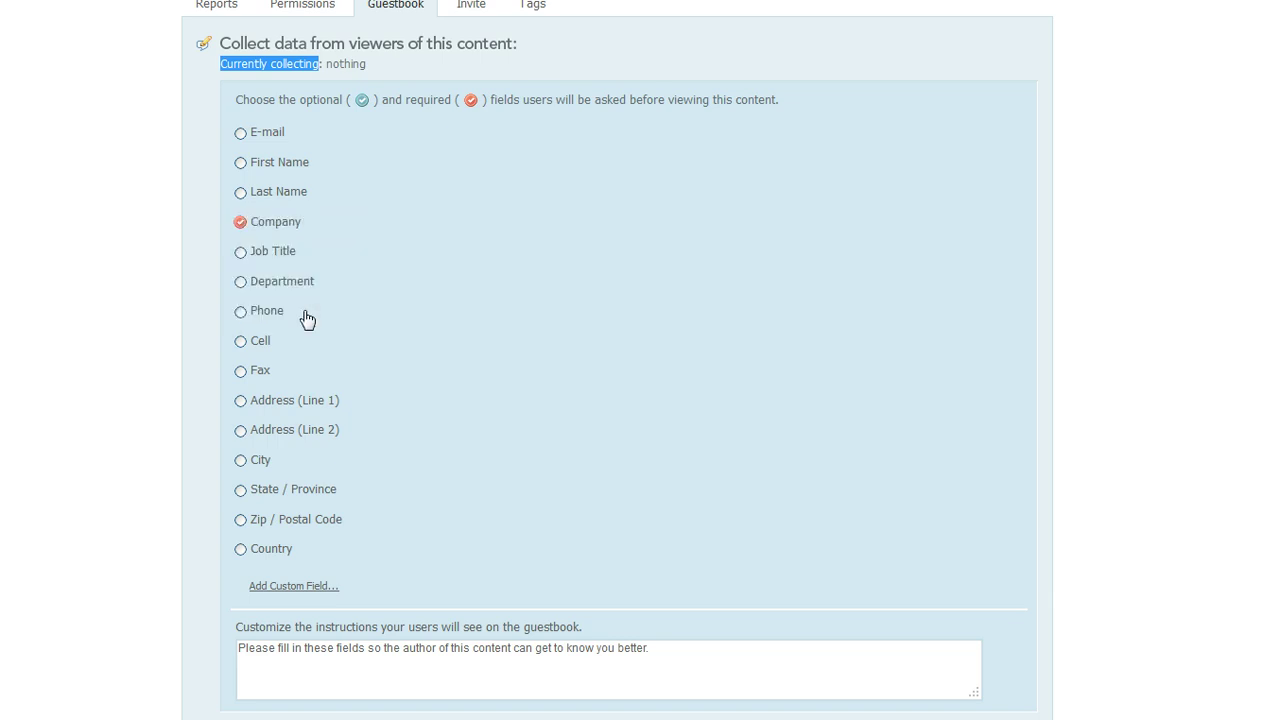
{"action": "left_click", "coordinate": [241, 286]}
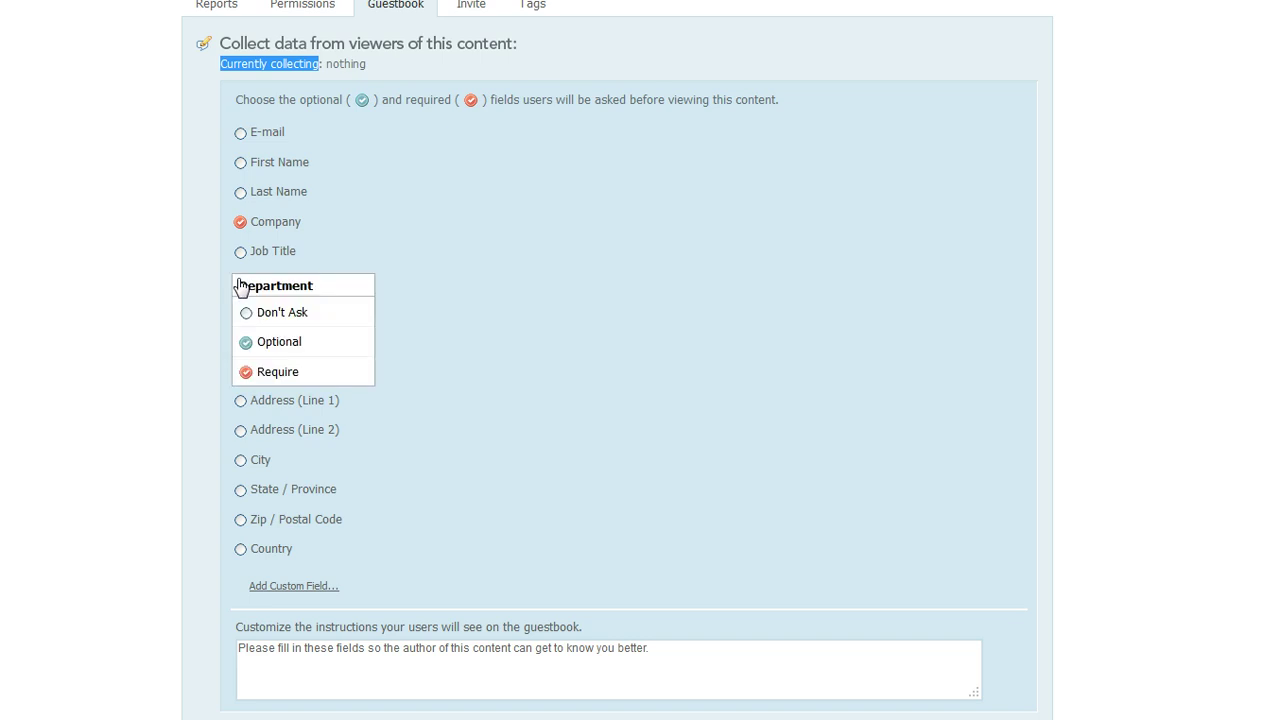
{"action": "left_click", "coordinate": [309, 343]}
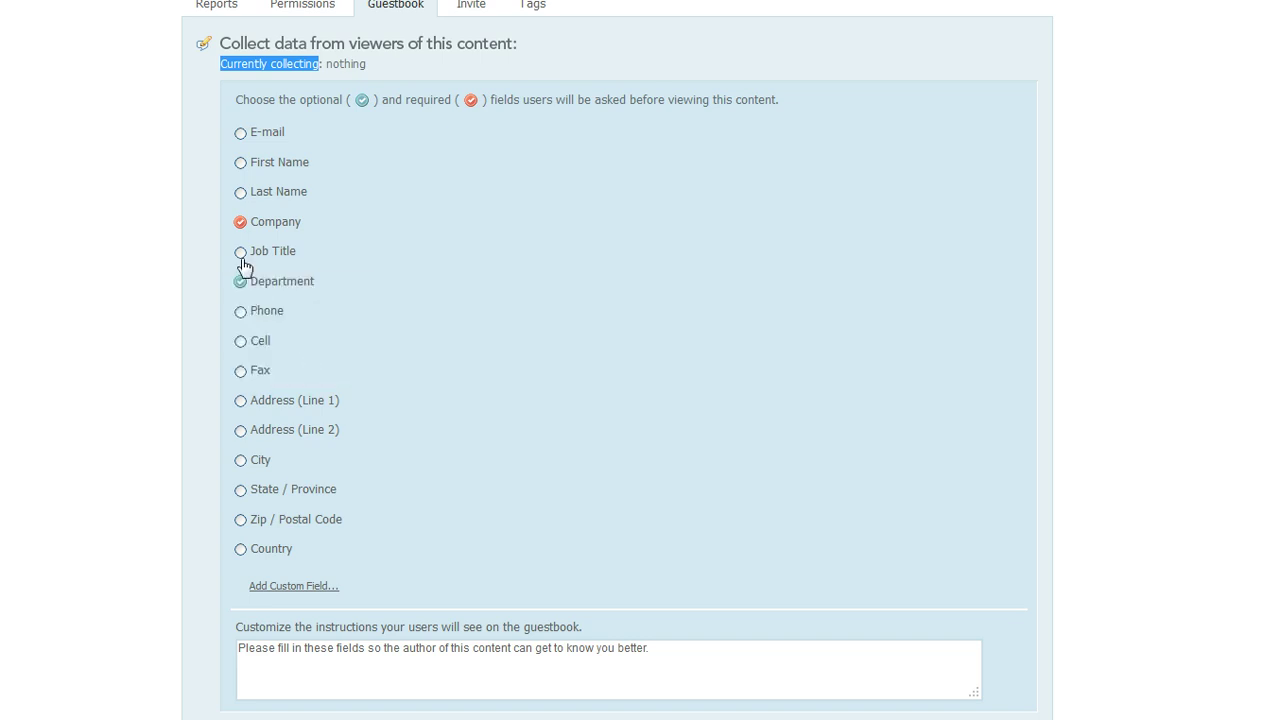
{"action": "left_click", "coordinate": [242, 255]}
{"action": "left_click", "coordinate": [304, 314]}
Return the Cell field to Don't Ask after briefly making it optional
{"action": "left_click", "coordinate": [242, 346]}
{"action": "left_click", "coordinate": [289, 403]}
{"action": "left_click", "coordinate": [241, 347]}
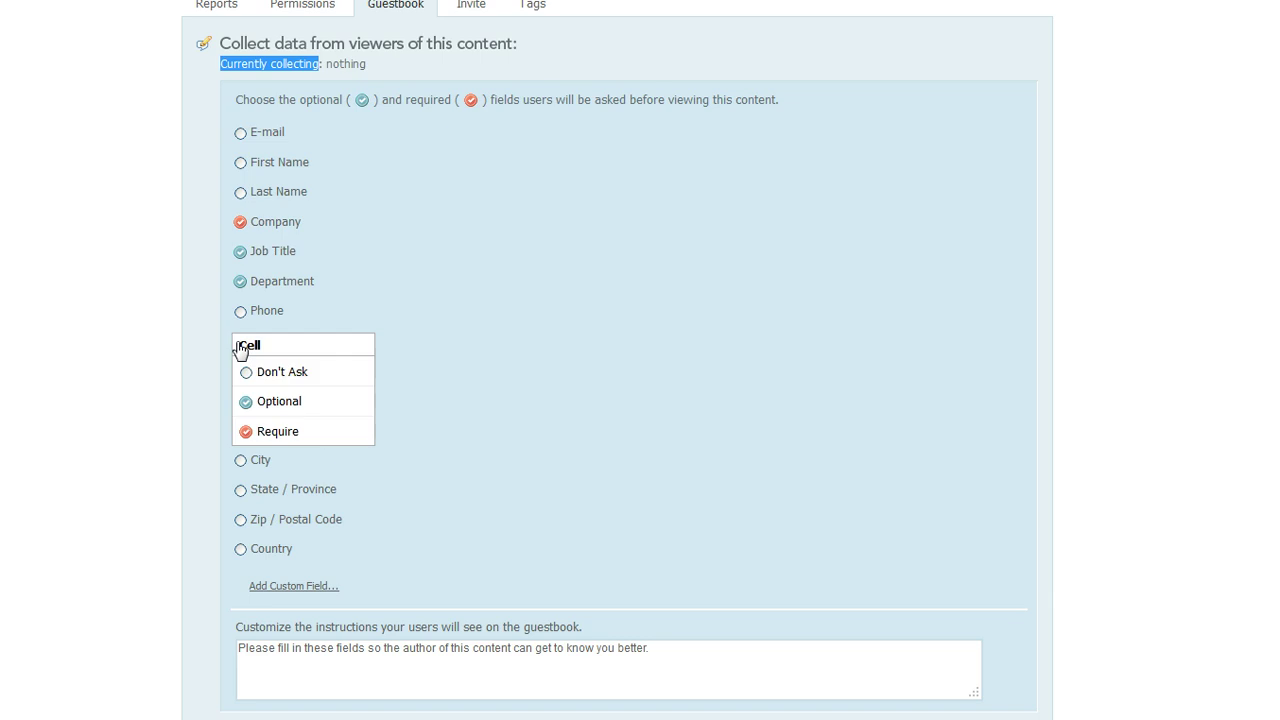
{"action": "left_click", "coordinate": [286, 373]}
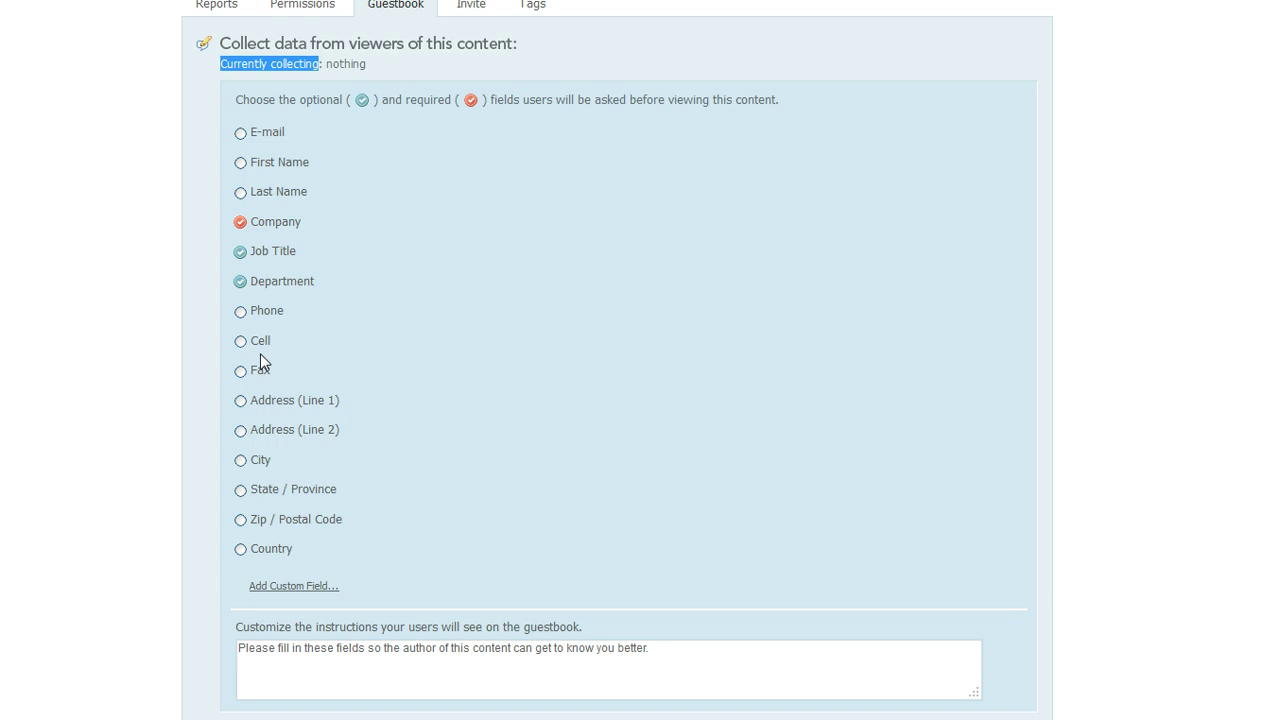
Add a custom guestbook field named 'Emergency Contact #', save it, and set it to Require
{"action": "left_click", "coordinate": [318, 589]}
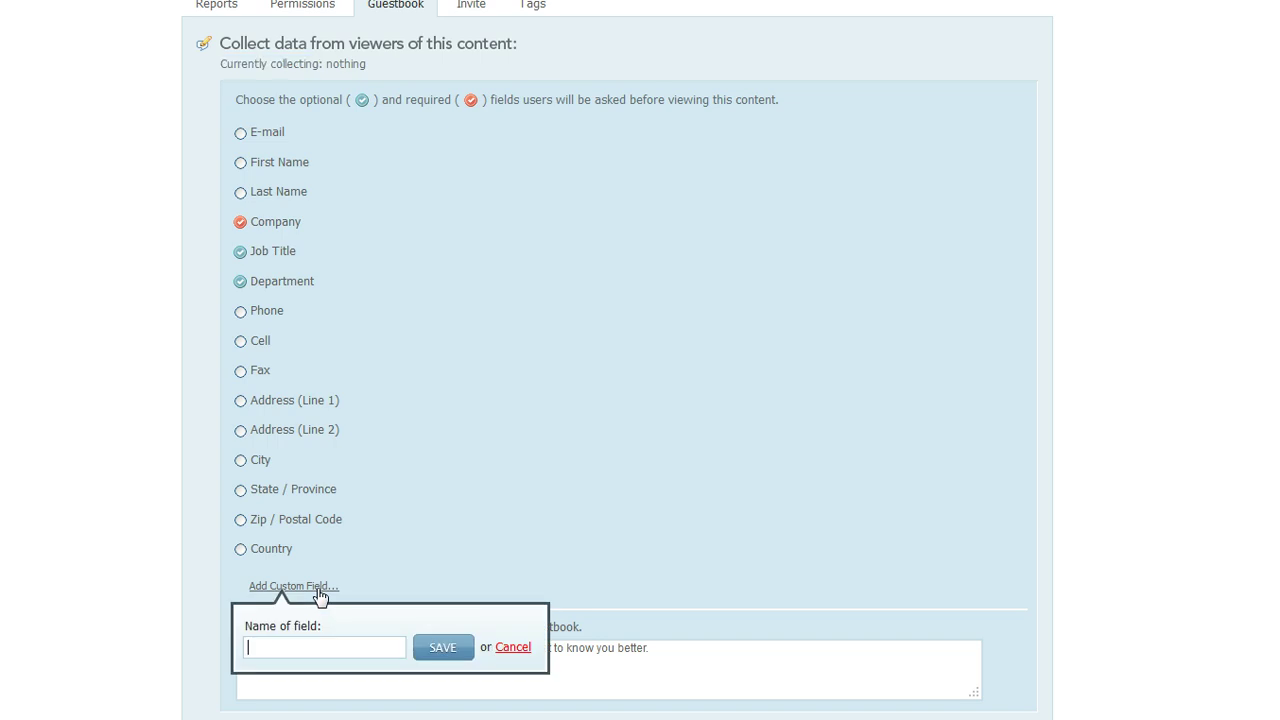
{"action": "type", "text": "Emerge"}
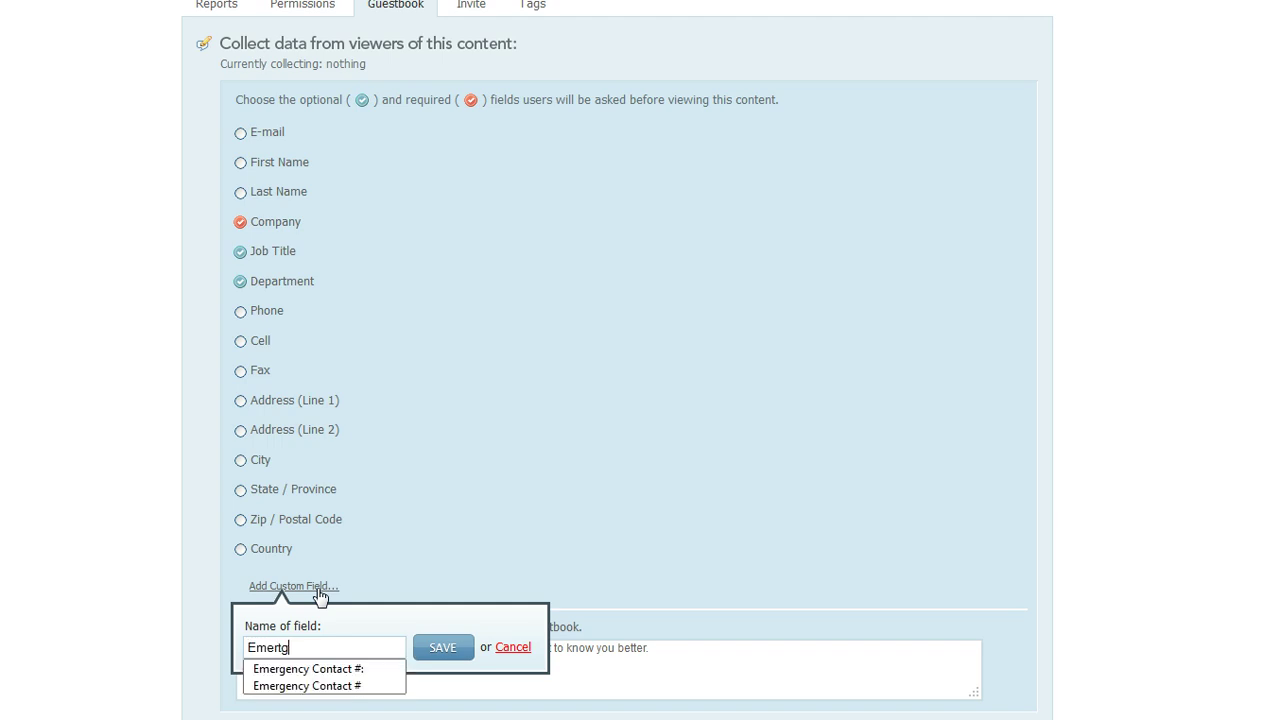
{"action": "key", "text": "BackSpace"}
{"action": "key", "text": "BackSpace"}
{"action": "type", "text": "t"}
{"action": "key", "text": "BackSpace"}
{"action": "type", "text": "gency Con"}
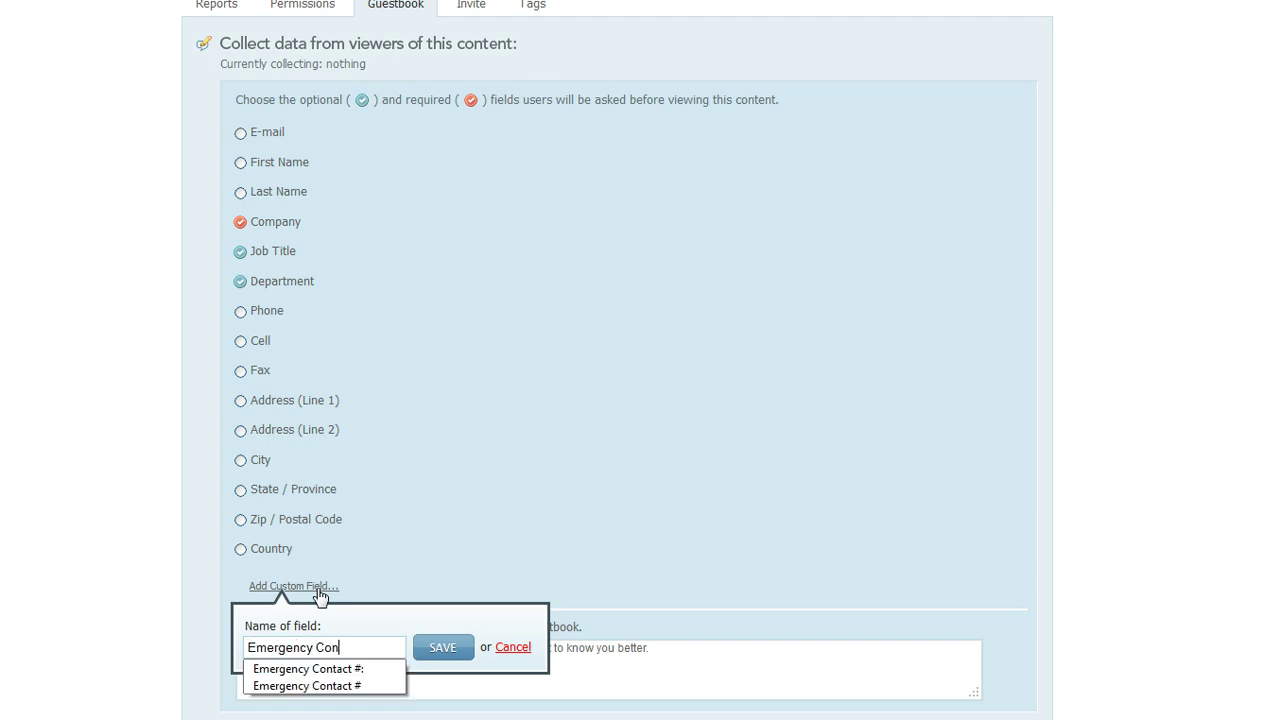
{"action": "type", "text": "tact #"}
{"action": "left_click", "coordinate": [455, 652]}
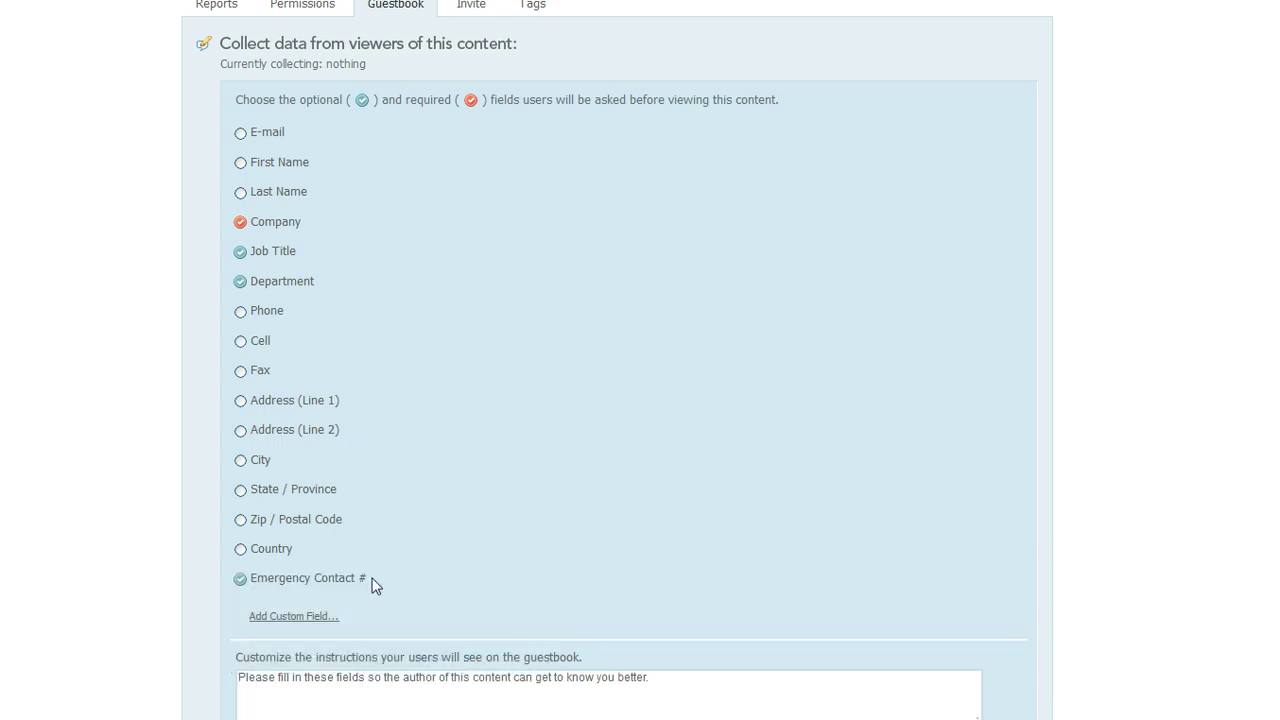
{"action": "left_click", "coordinate": [240, 580]}
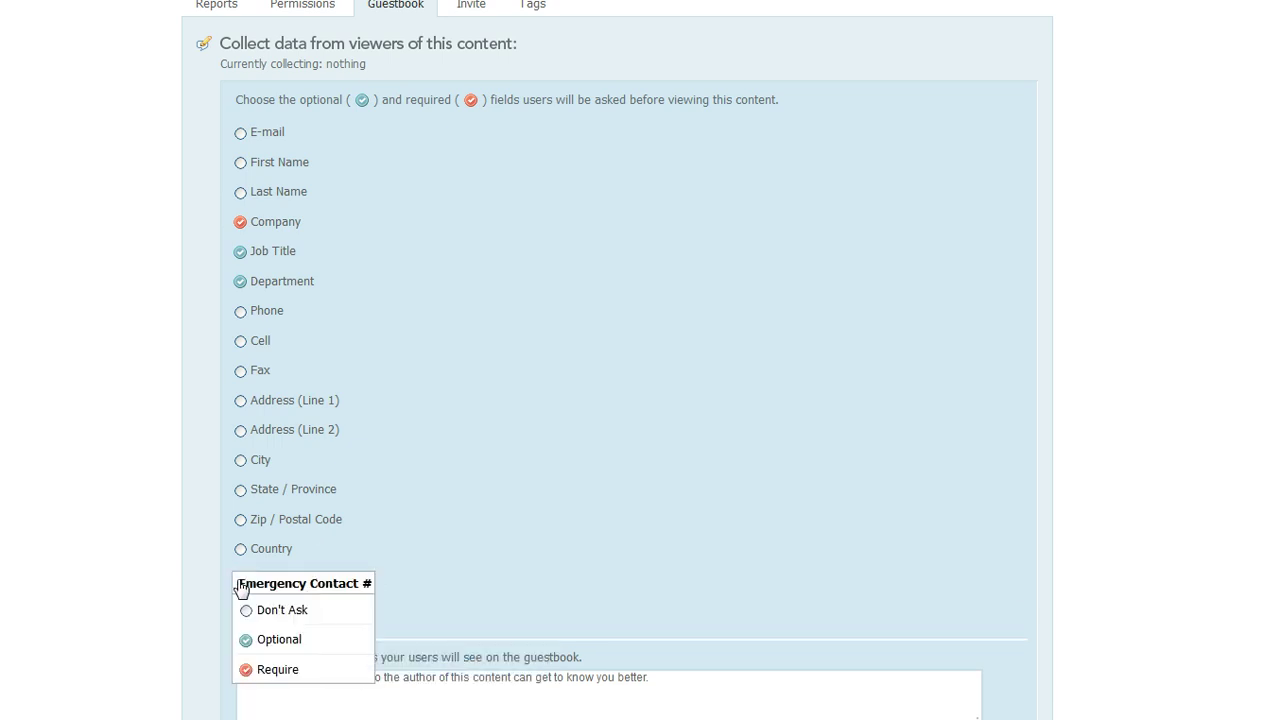
{"action": "left_click", "coordinate": [278, 669]}
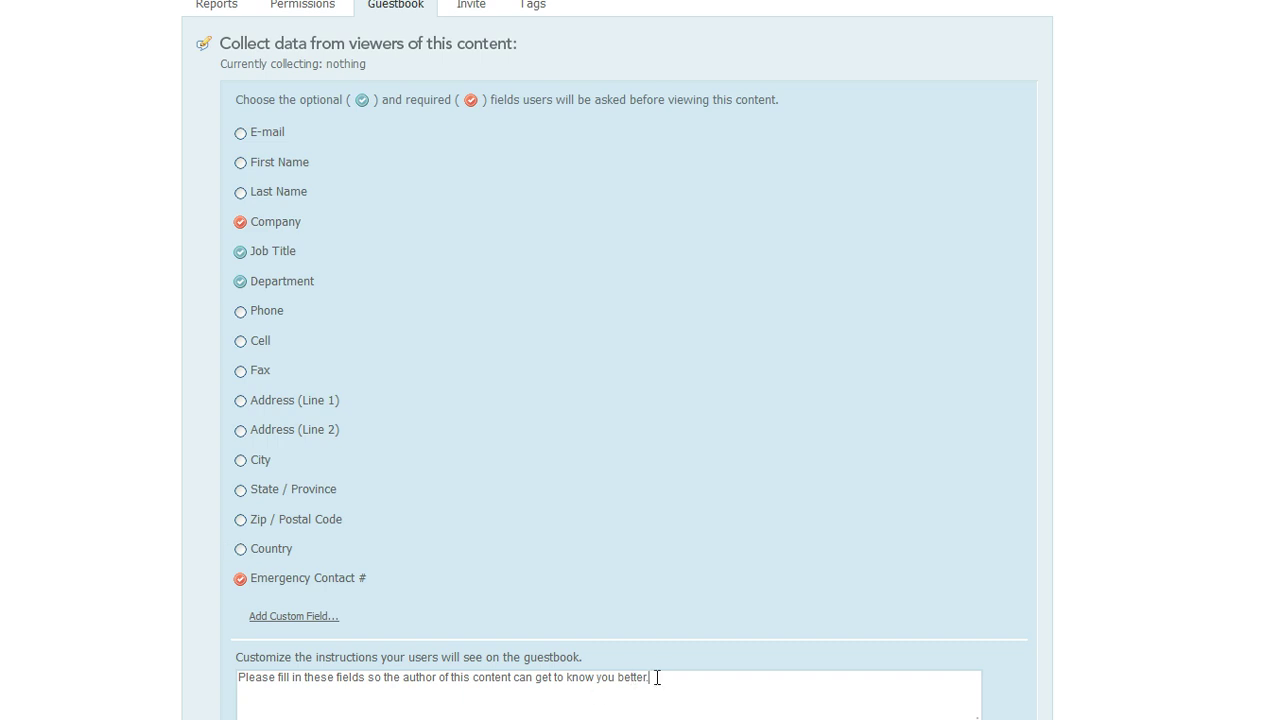
{"action": "left_click_drag", "start_coordinate": [657, 677], "coordinate": [235, 706]}
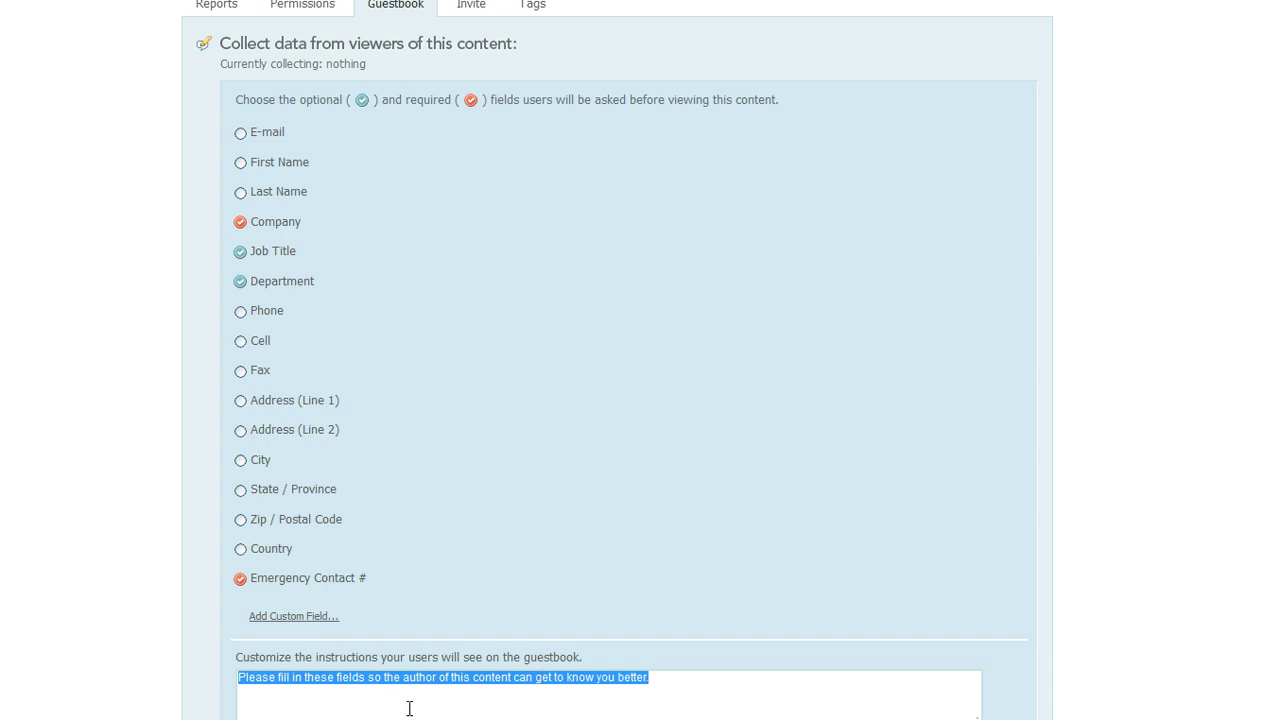
{"action": "left_click", "coordinate": [666, 678]}
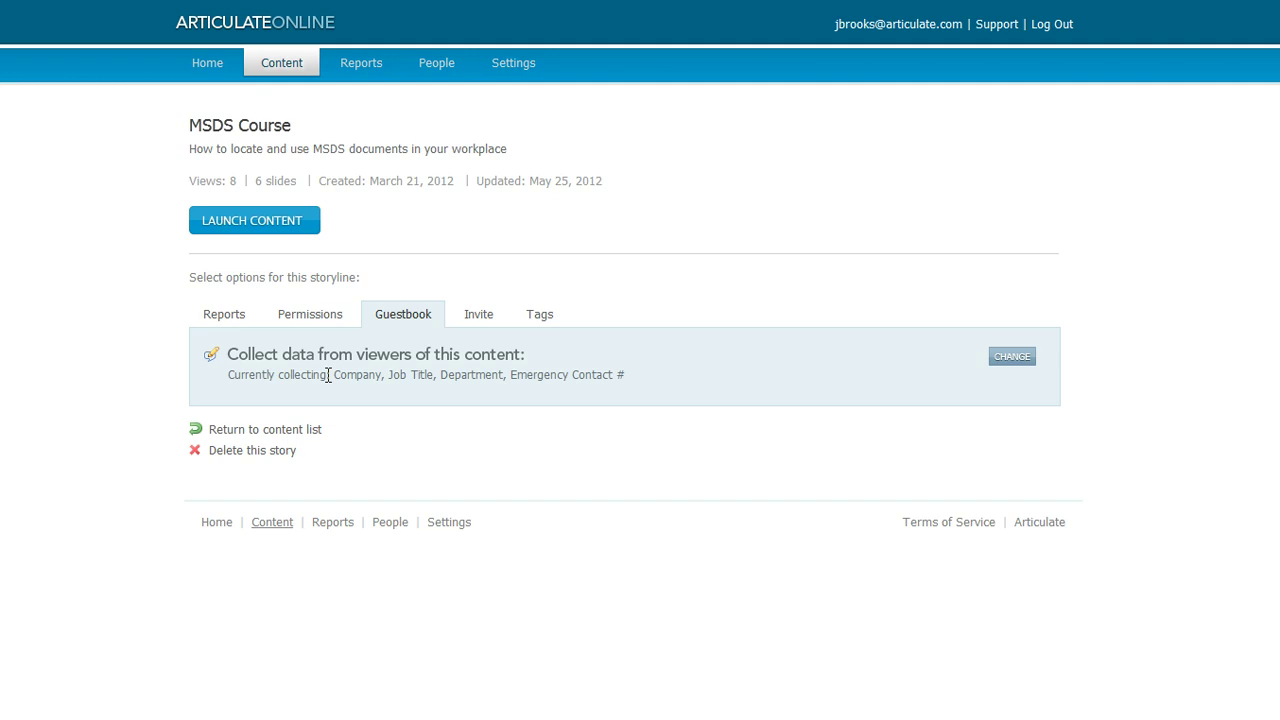
{"action": "left_click_drag", "start_coordinate": [330, 374], "coordinate": [211, 379]}
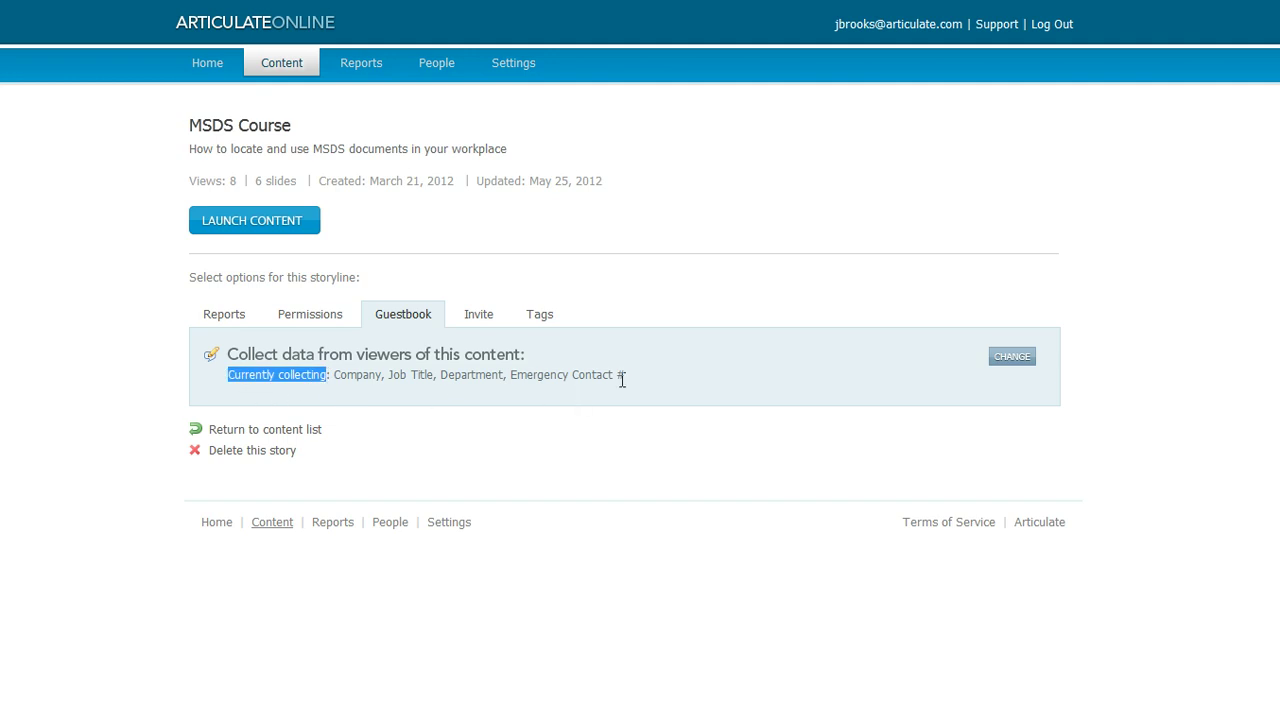
{"action": "left_click", "coordinate": [295, 230]}
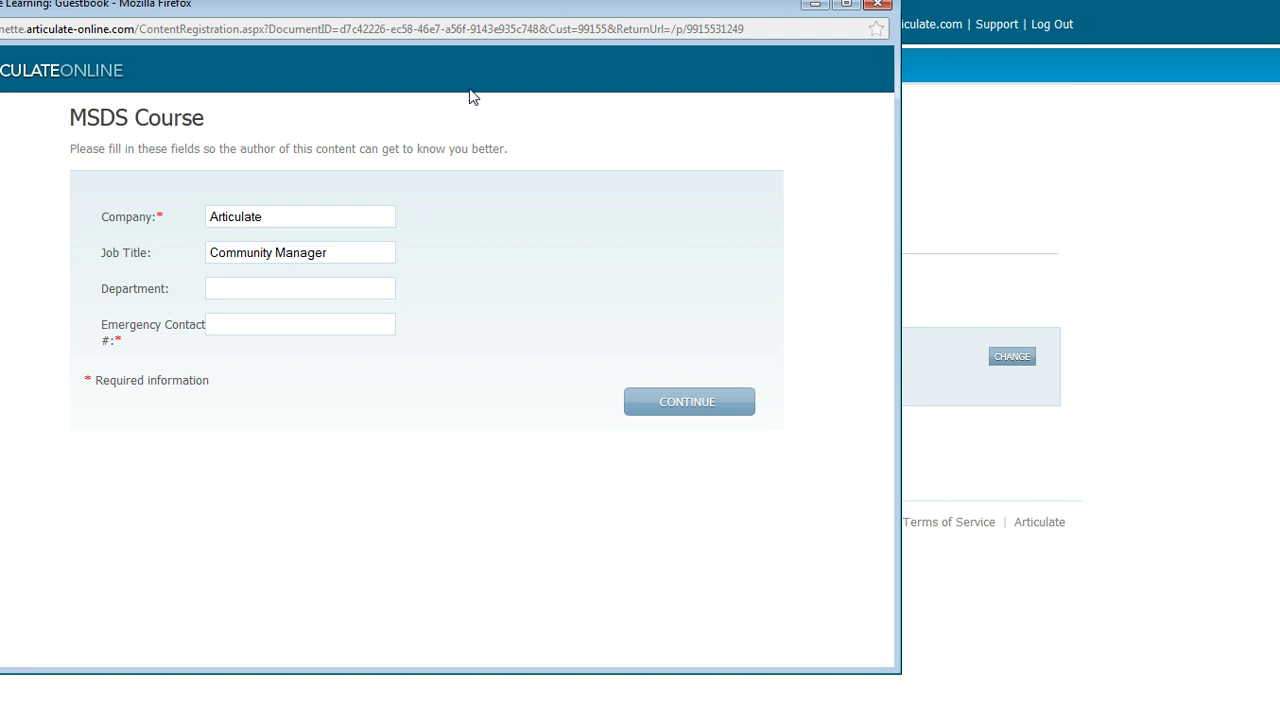
{"action": "left_click_drag", "start_coordinate": [436, 18], "coordinate": [558, 77]}
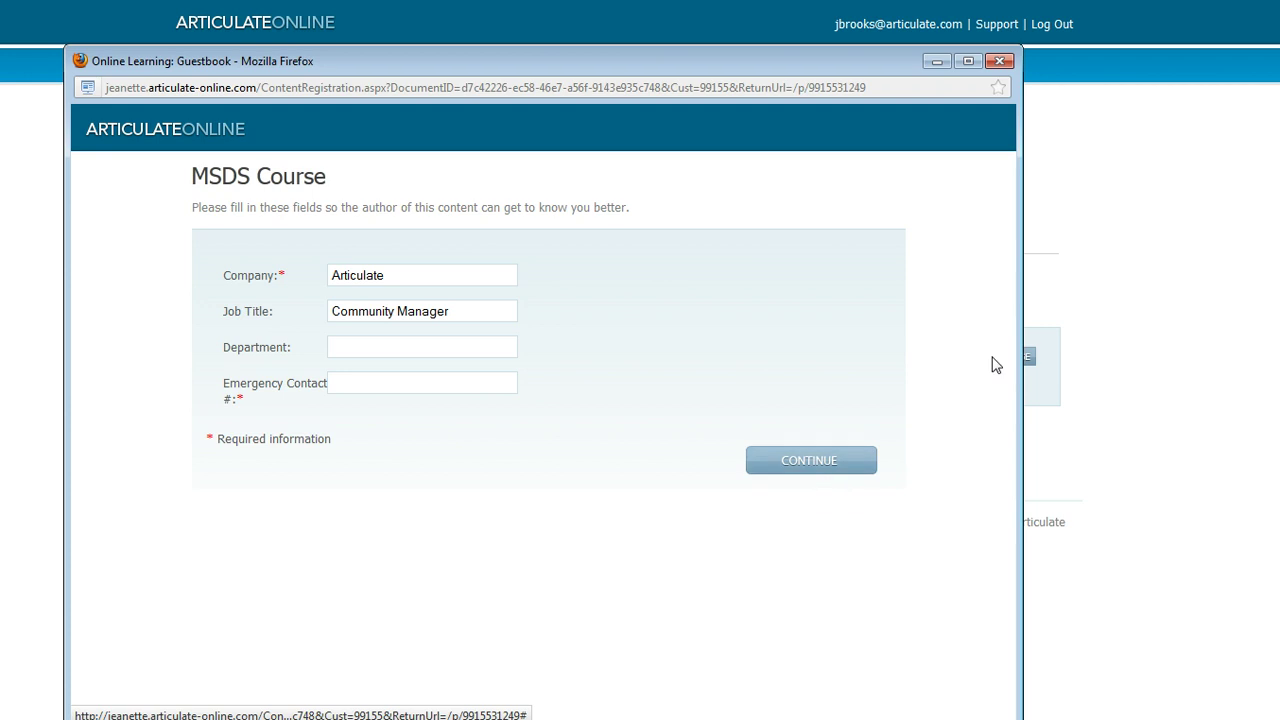
{"action": "left_click", "coordinate": [999, 62]}
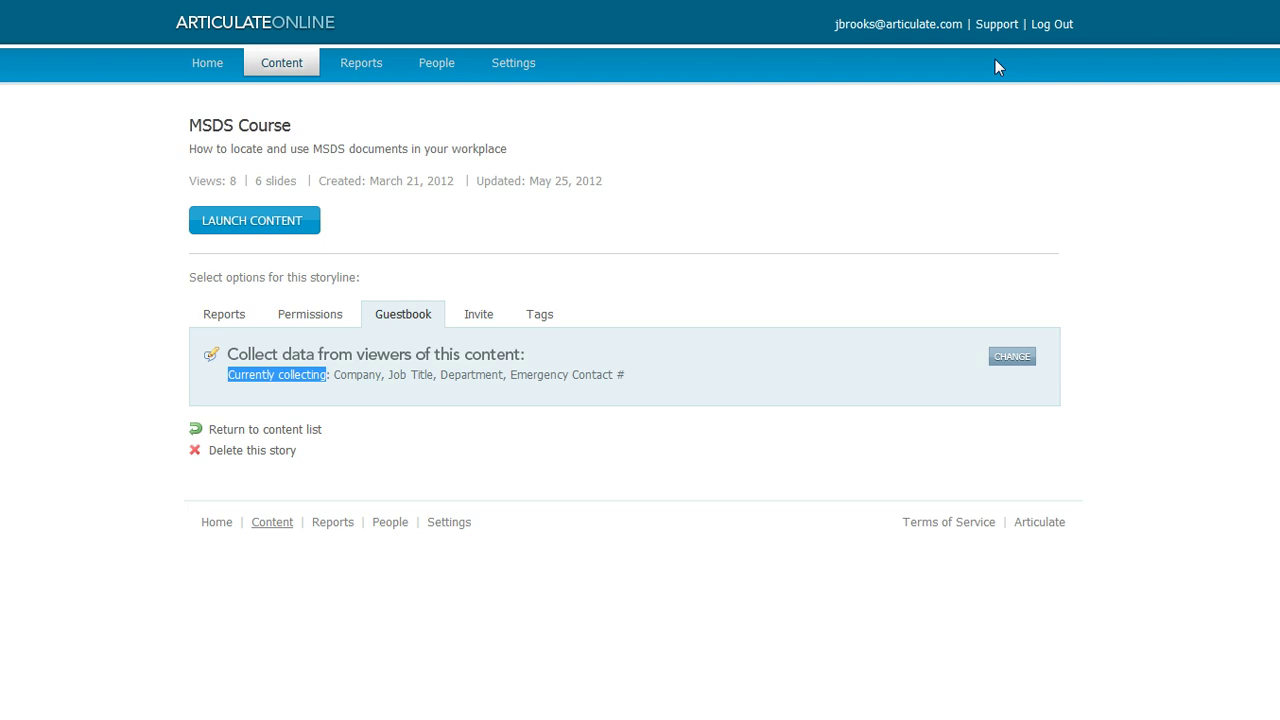
Start the Guestbook Responses report from the Reports list and select MSDS Course as its content
{"action": "left_click", "coordinate": [359, 68]}
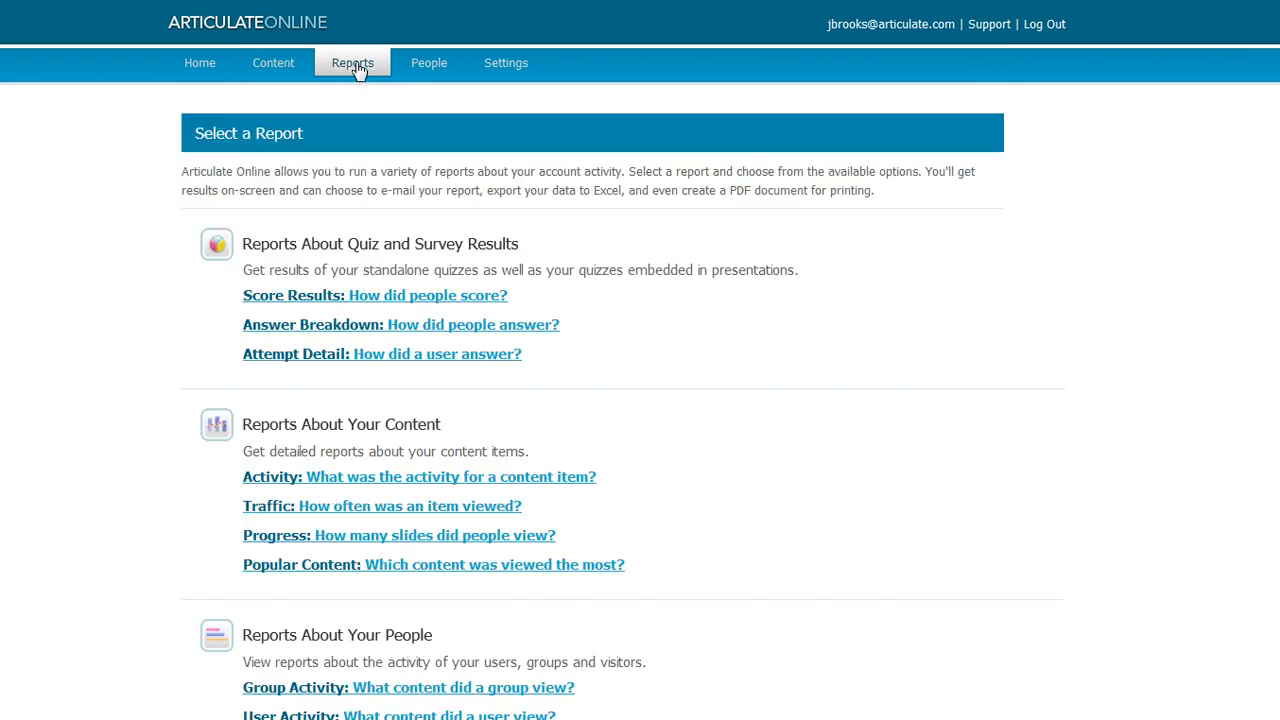
{"action": "scroll", "coordinate": [686, 340], "scroll_direction": "down", "scroll_amount": 2}
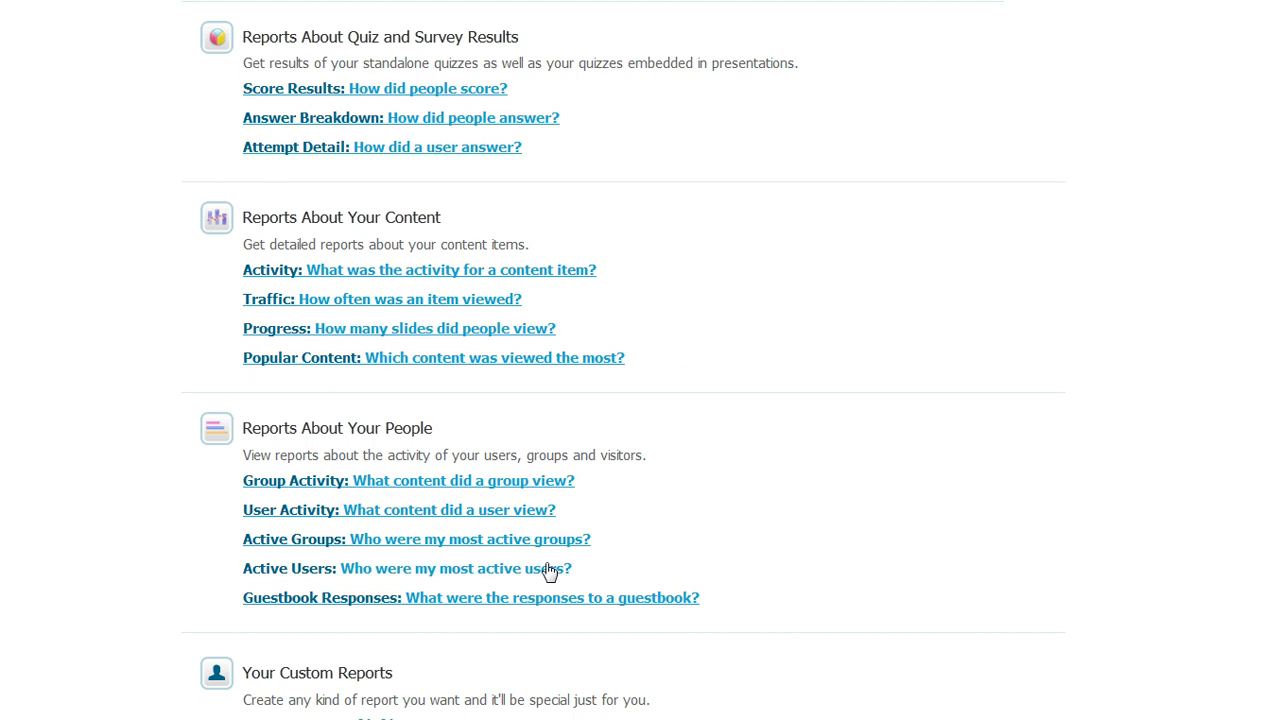
{"action": "left_click", "coordinate": [356, 600]}
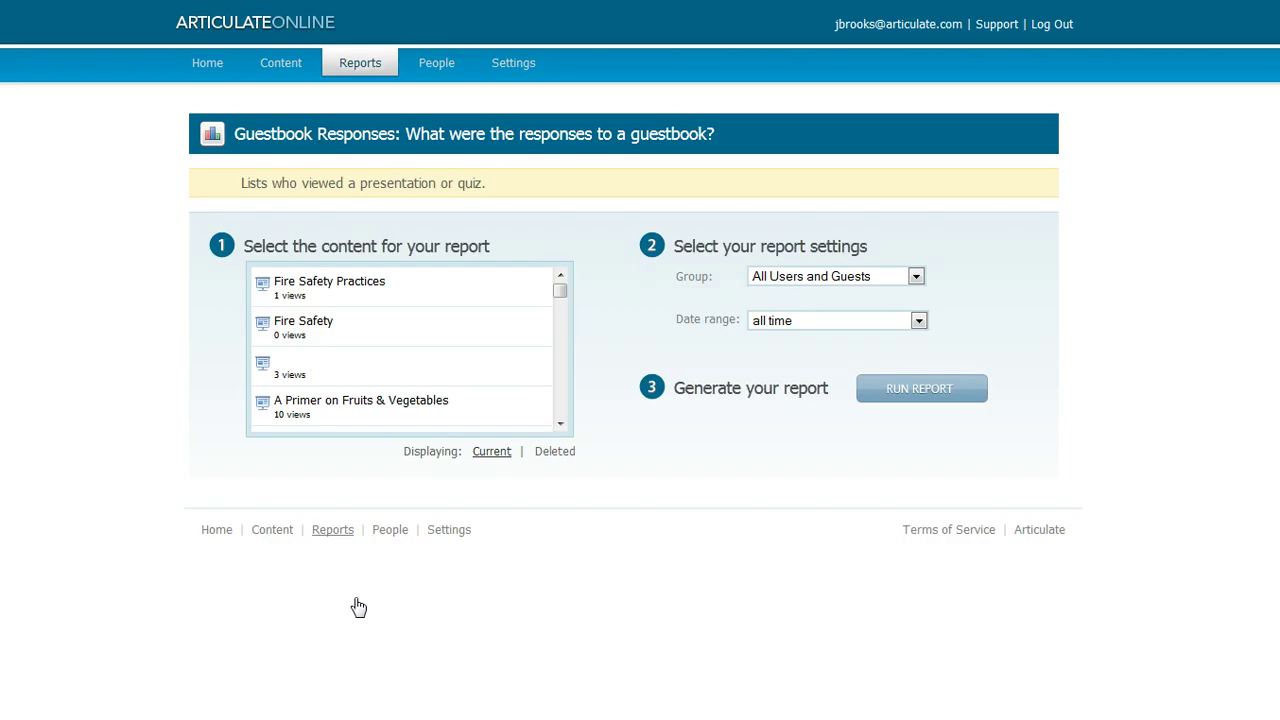
{"action": "left_click_drag", "start_coordinate": [557, 293], "coordinate": [563, 333]}
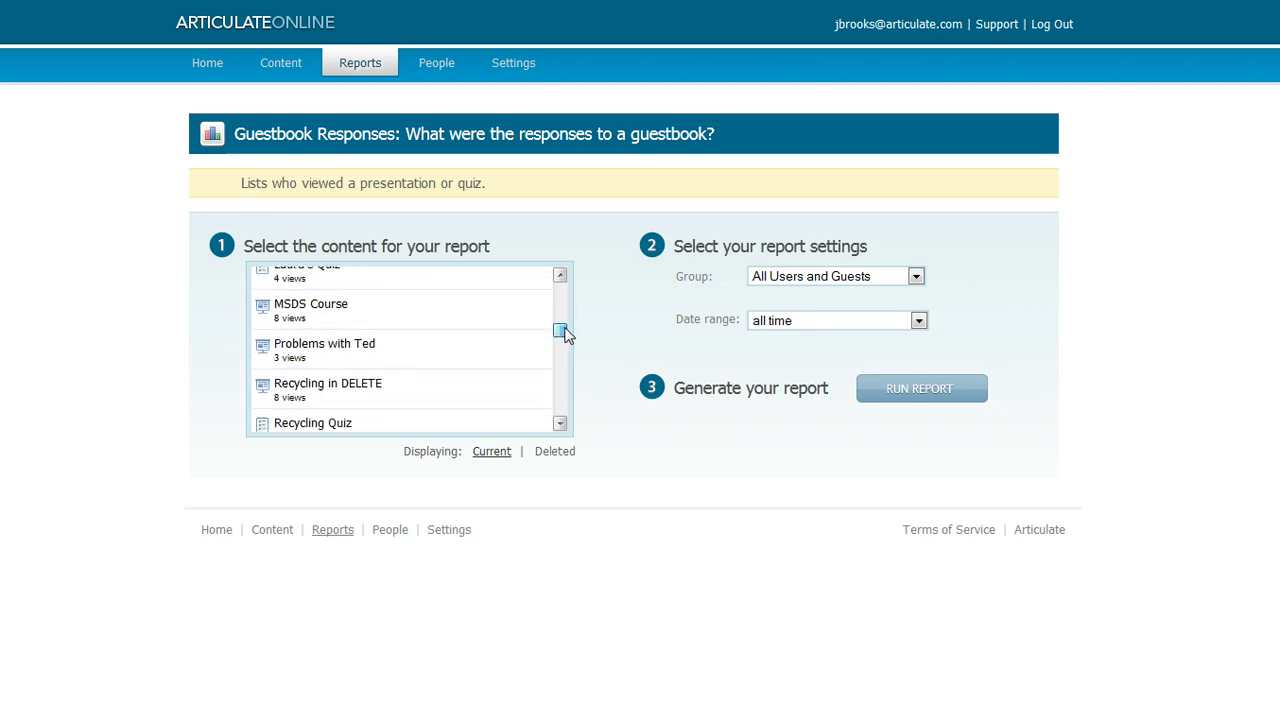
{"action": "left_click", "coordinate": [338, 313]}
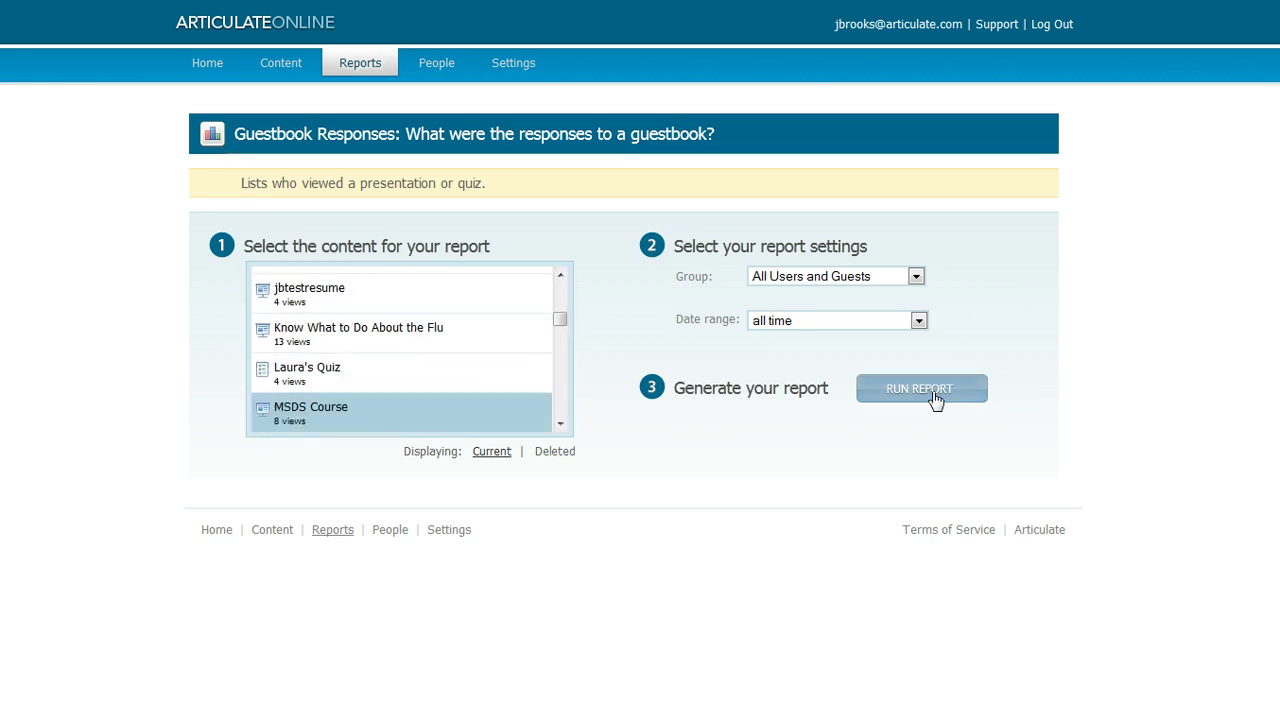
Run the MSDS Course guestbook report and view each of the three viewers' contact cards
{"action": "left_click", "coordinate": [935, 398]}
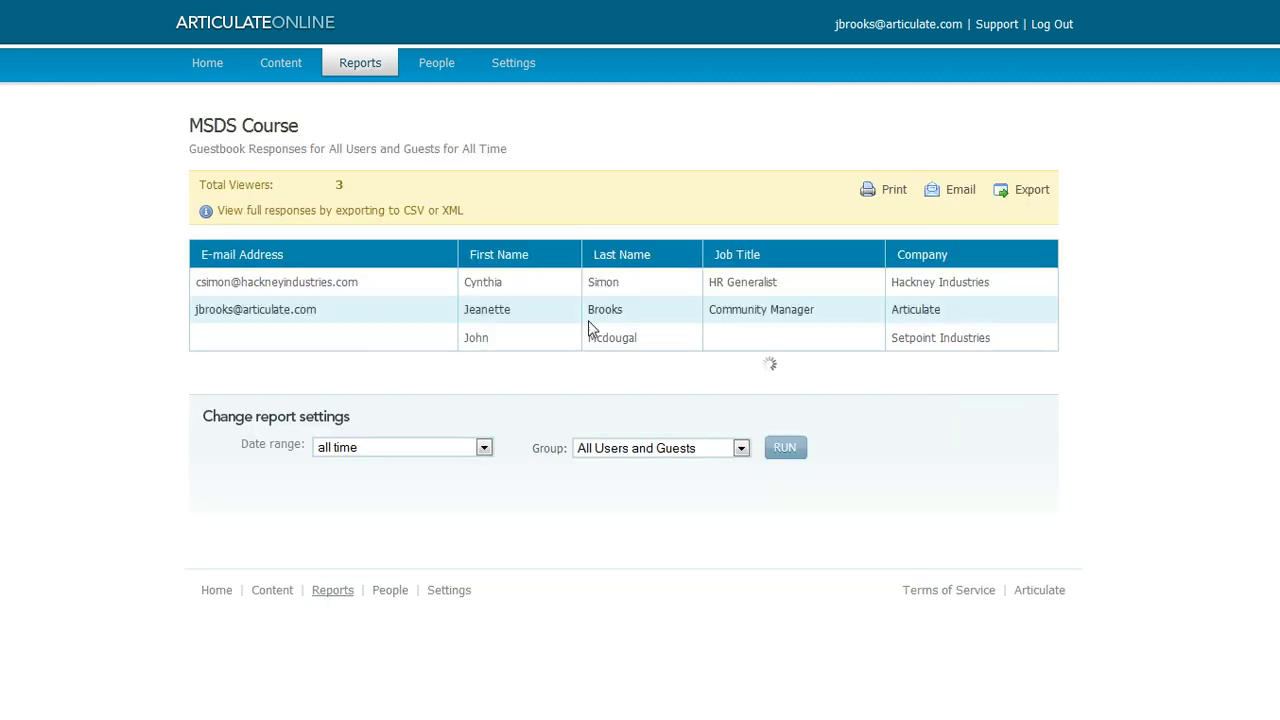
{"action": "mouse_move", "coordinate": [997, 355]}
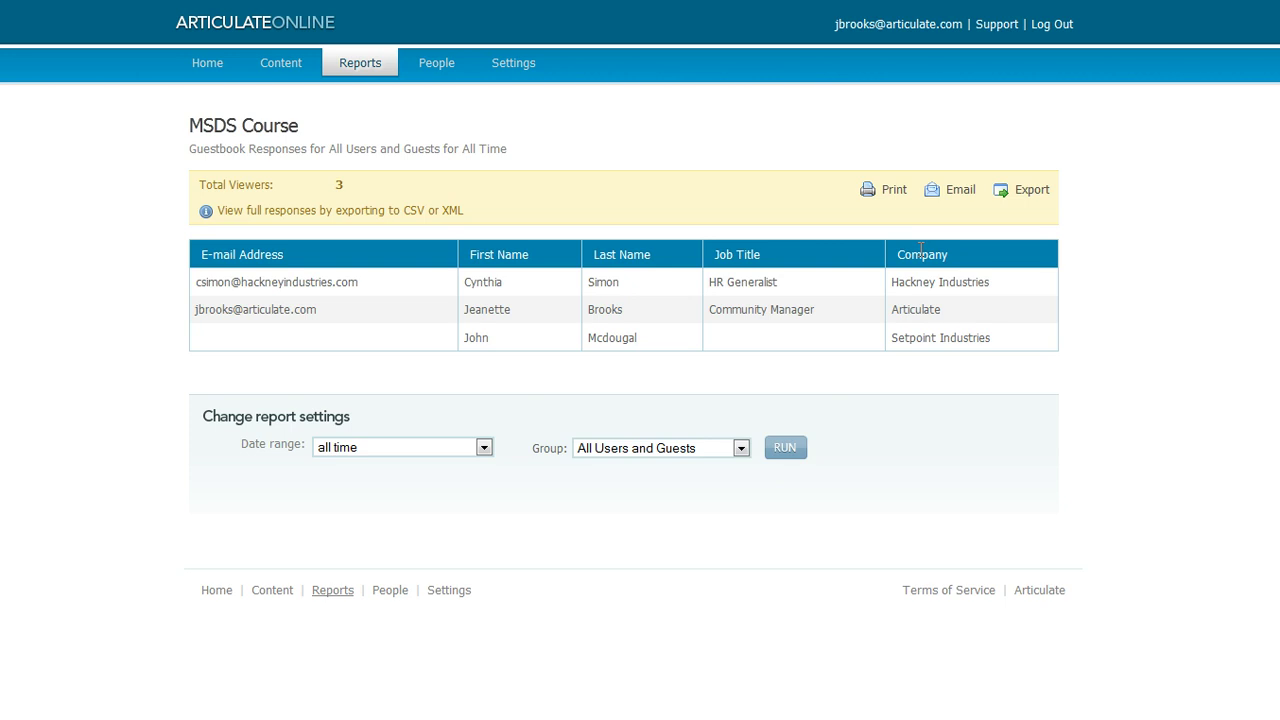
{"action": "left_click", "coordinate": [973, 299]}
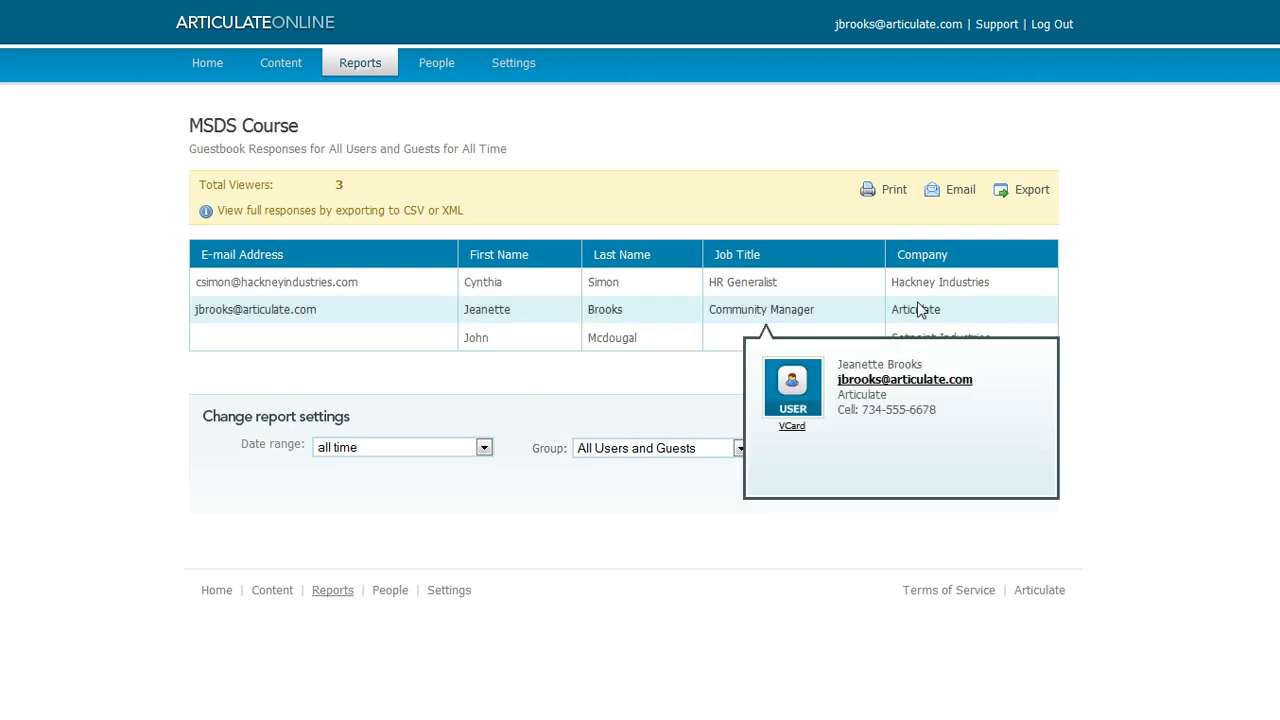
{"action": "left_click", "coordinate": [862, 289]}
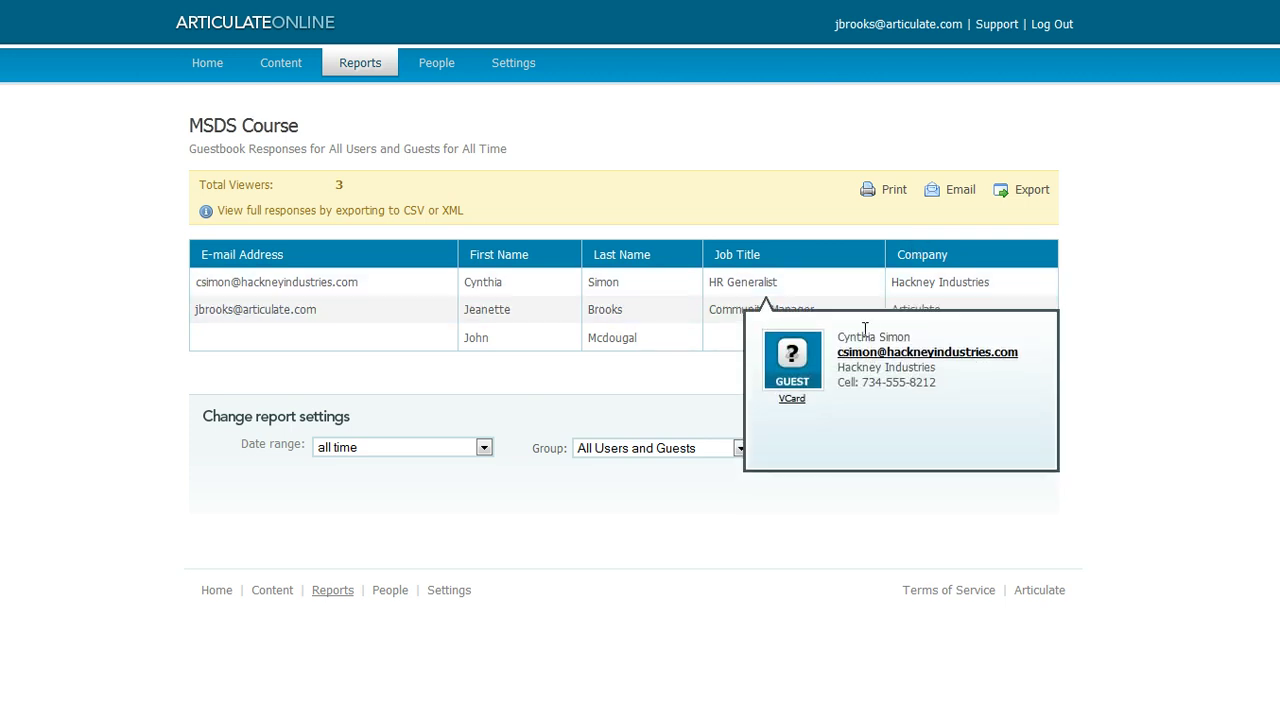
{"action": "left_click", "coordinate": [658, 342]}
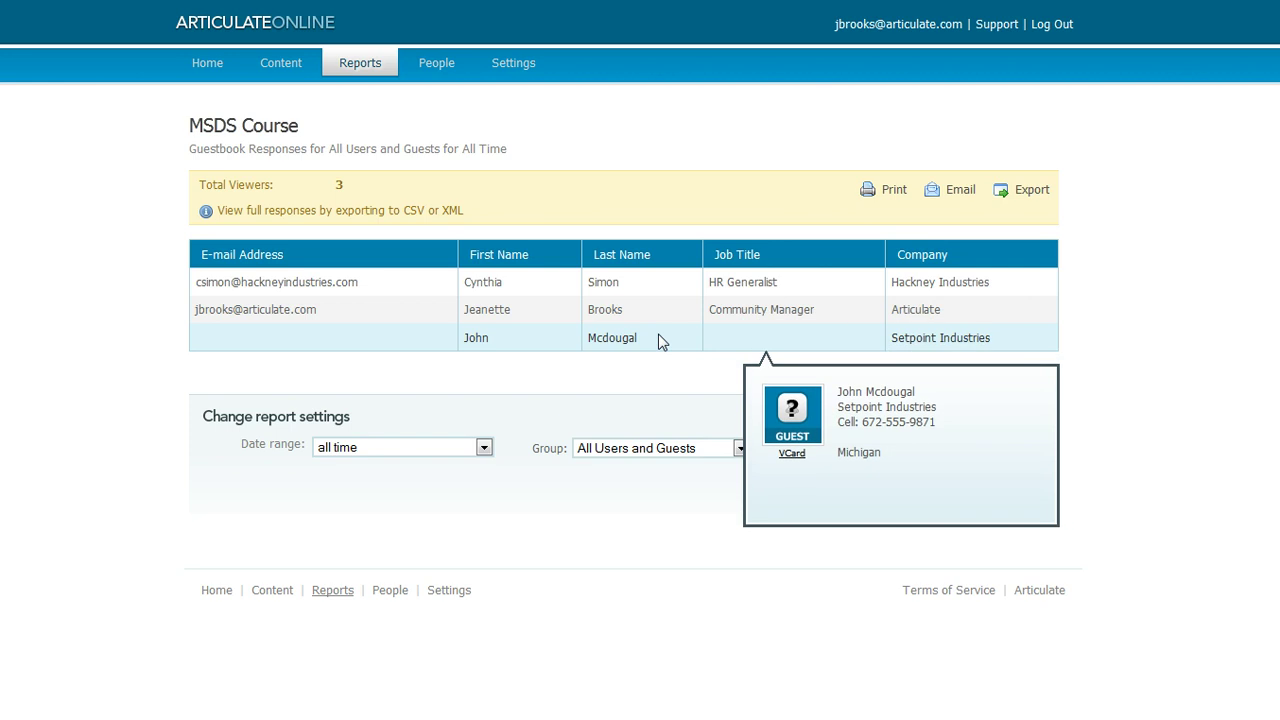
{"action": "left_click", "coordinate": [1116, 274]}
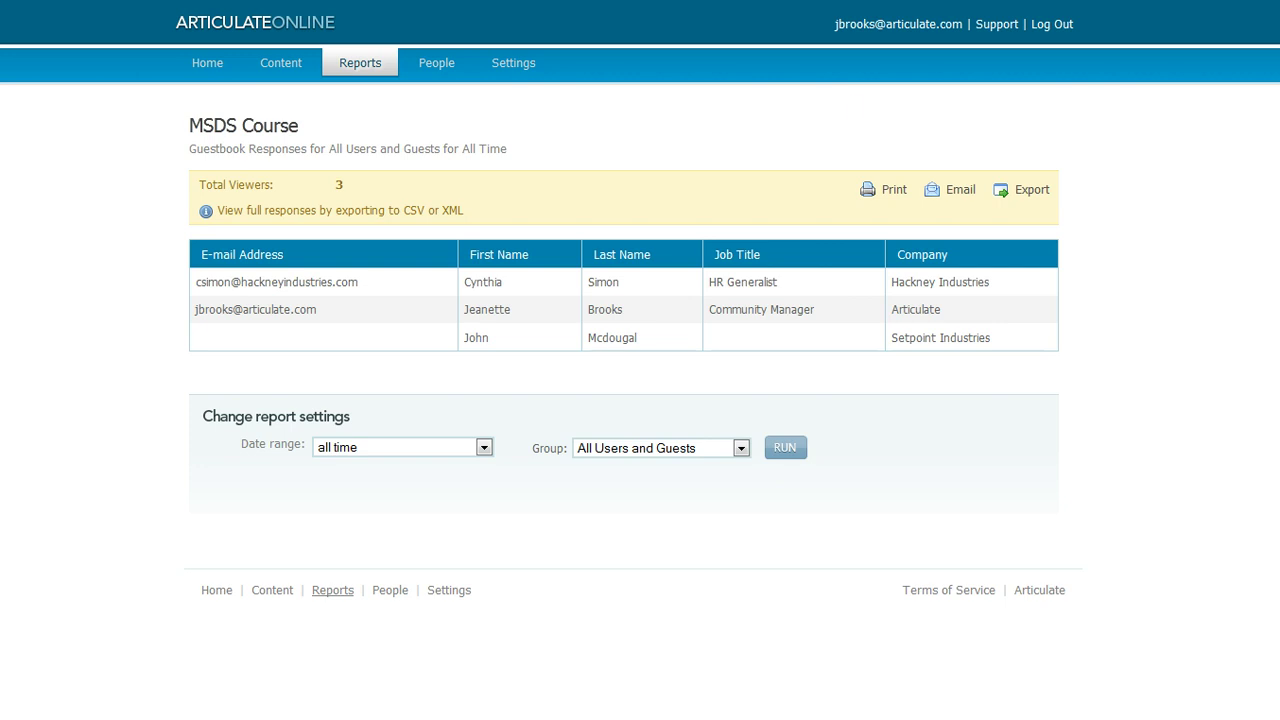
Under Settings > Other Settings, tick 'Include full user profile data in exported CSV and XML reports'
{"action": "left_click", "coordinate": [506, 70]}
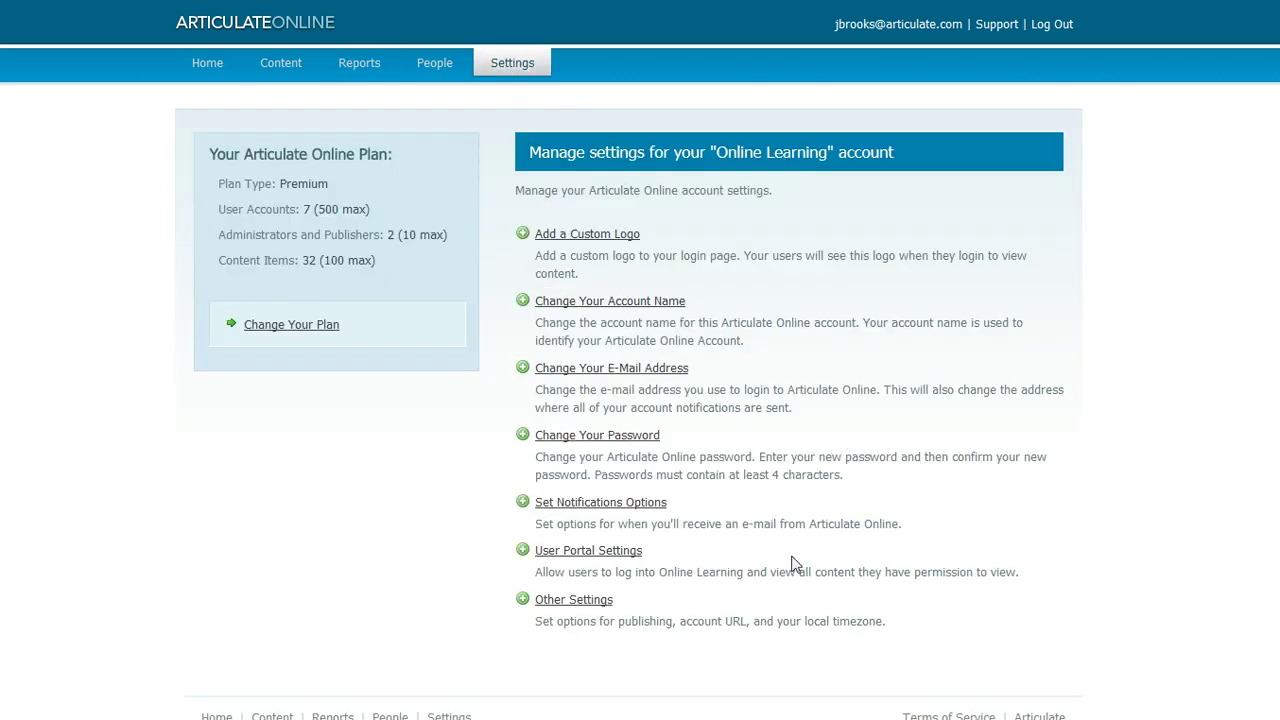
{"action": "left_click", "coordinate": [586, 603]}
{"action": "scroll", "coordinate": [837, 514], "scroll_direction": "down", "scroll_amount": 3}
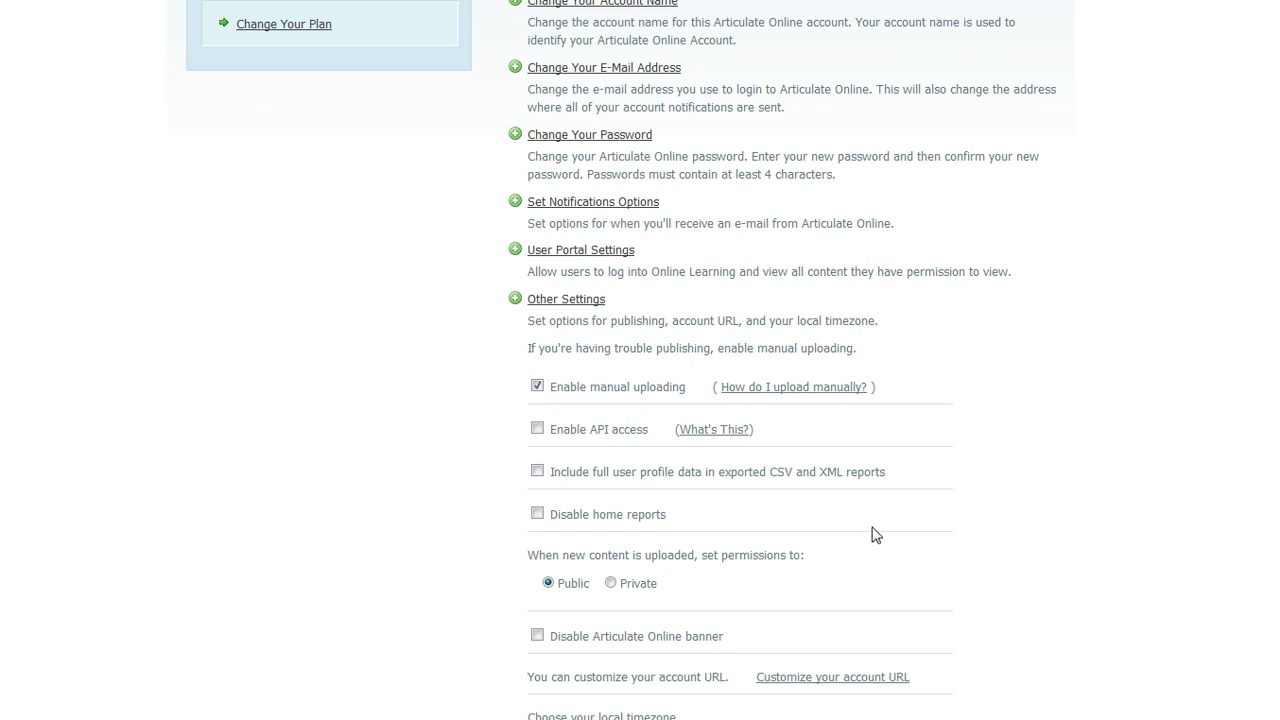
{"action": "left_click", "coordinate": [537, 471]}
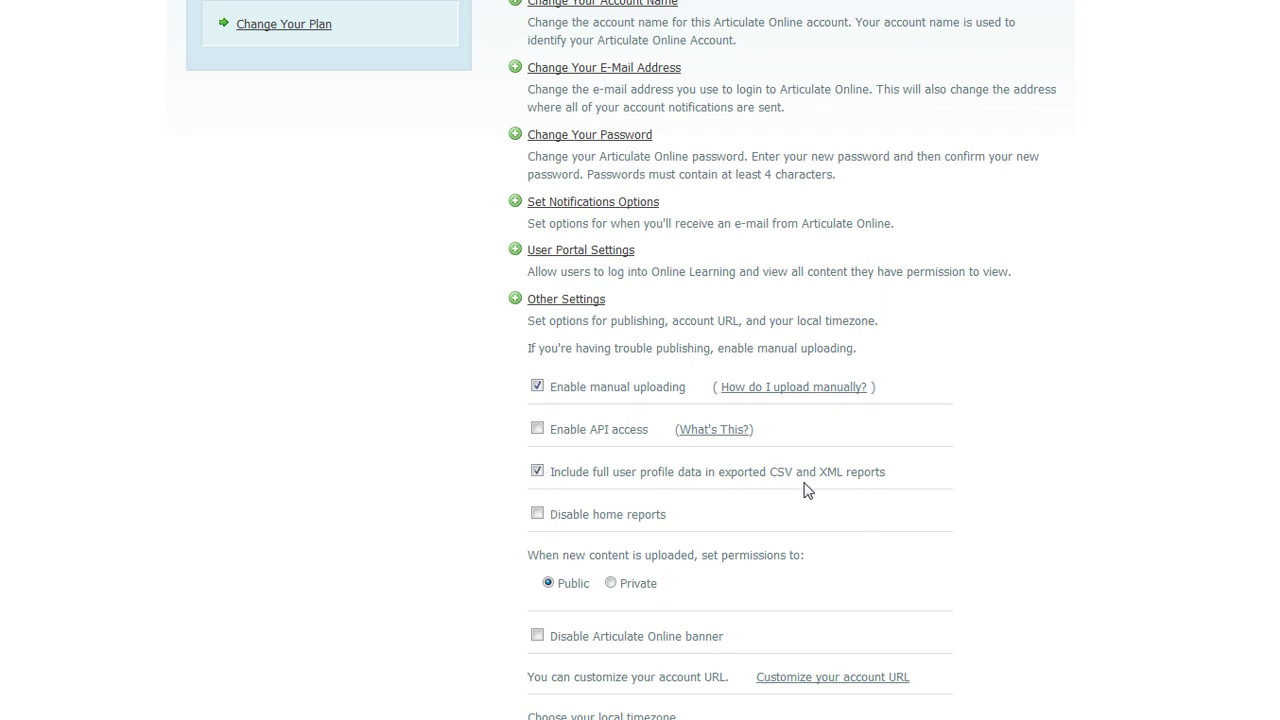